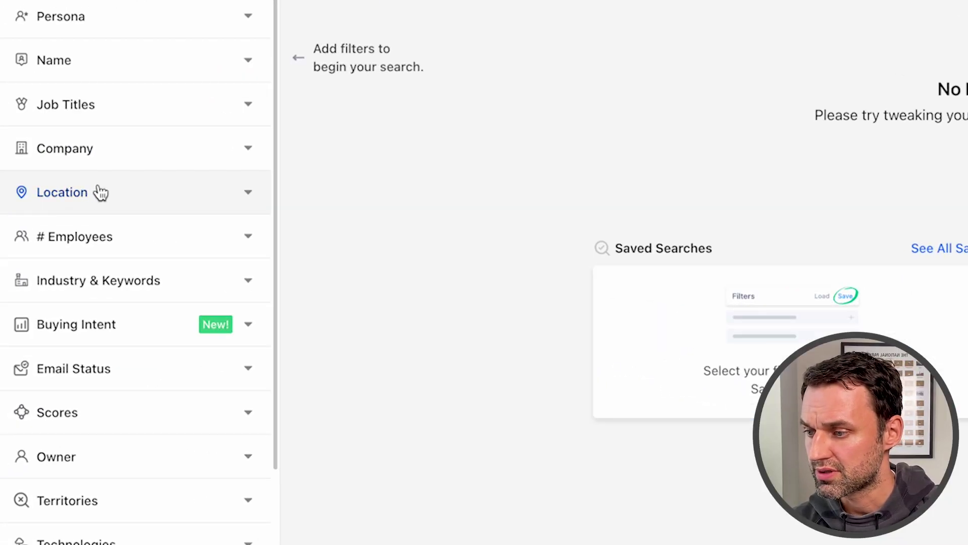
Step: Filter the people search to contacts located in the United States at companies with 51-100 employees
click(100, 192)
click(134, 323)
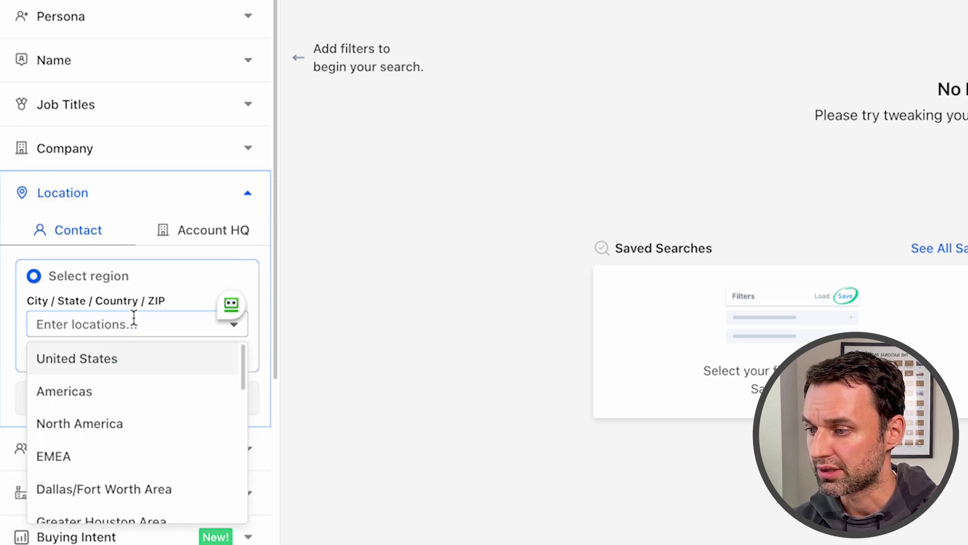
click(139, 362)
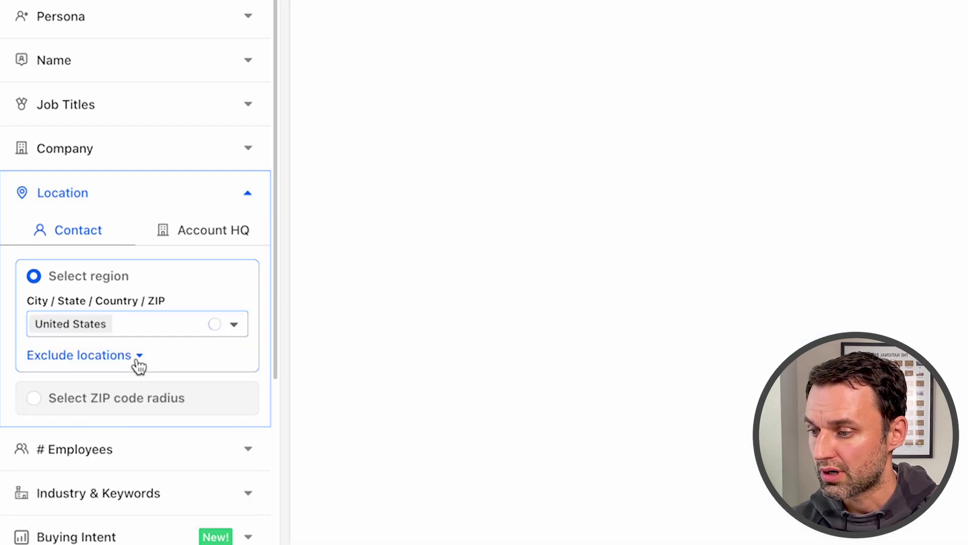
click(151, 448)
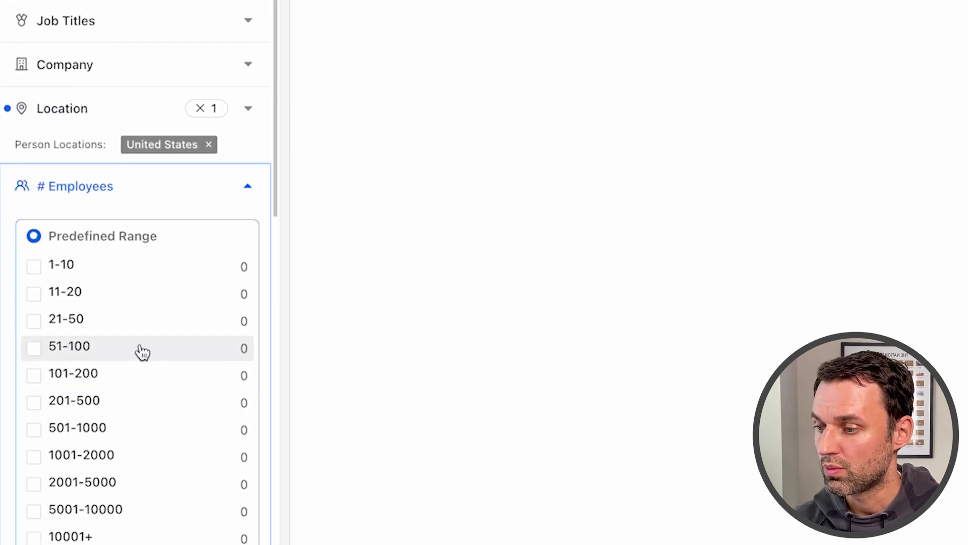
click(93, 353)
scroll(162, 305, down, 3)
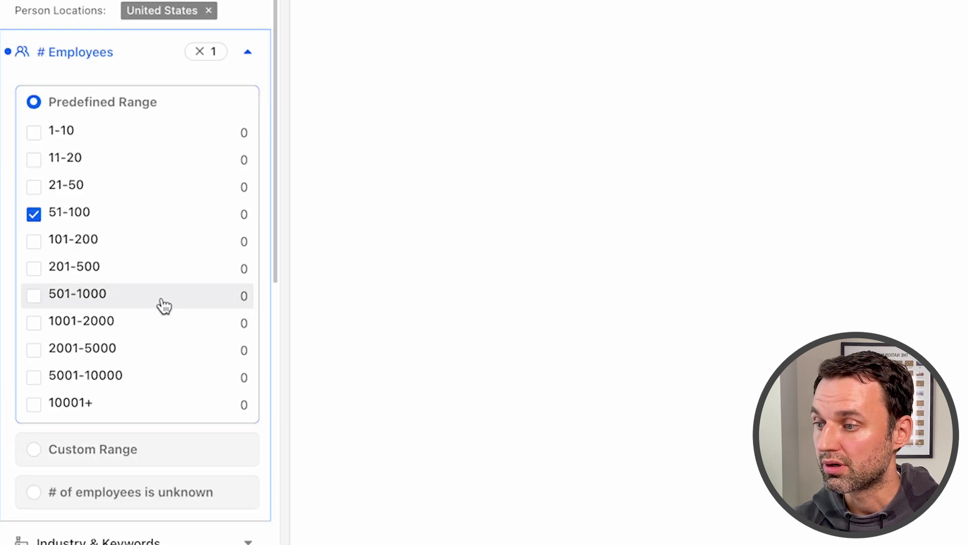
Step: Add a job title filter for accountant to the people search
scroll(162, 305, up, 3)
scroll(123, 39, up, 5)
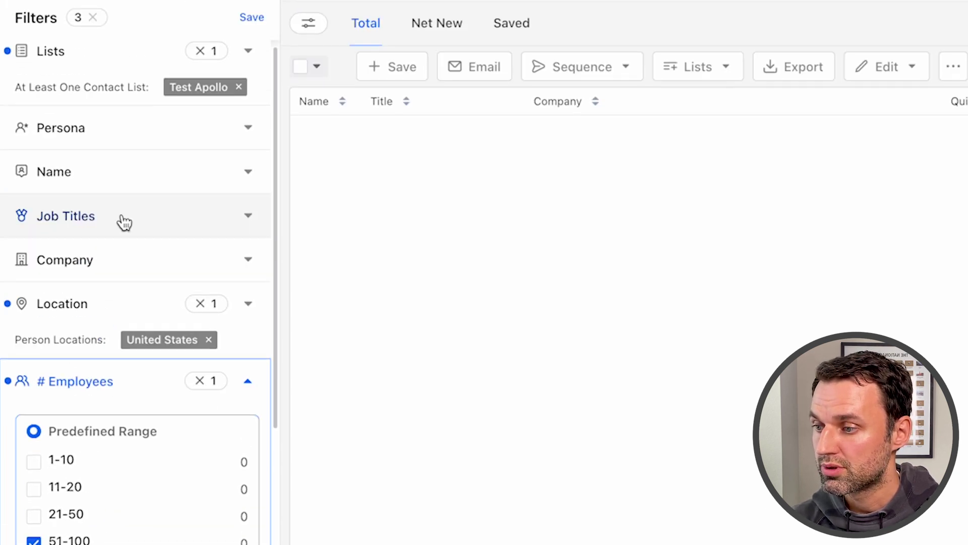
click(119, 220)
click(124, 292)
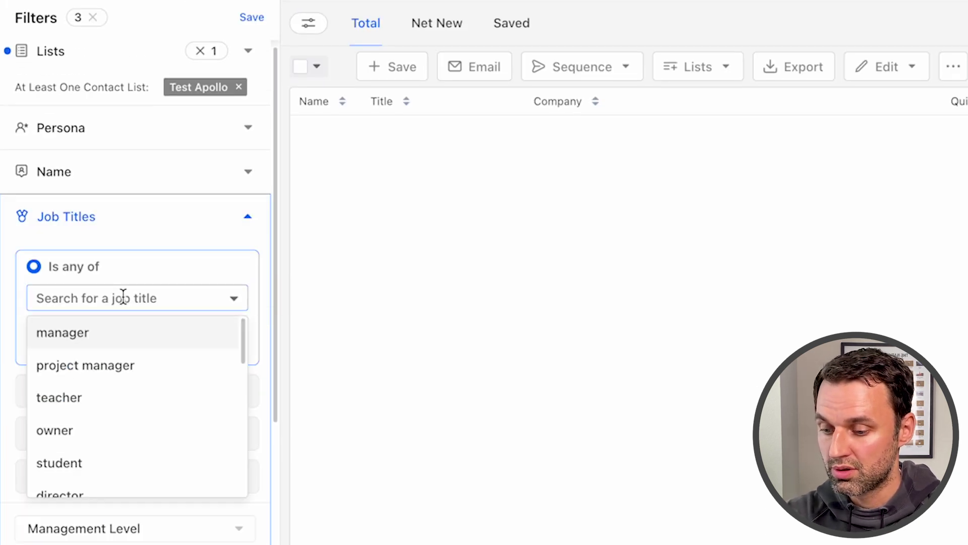
text(accountant)
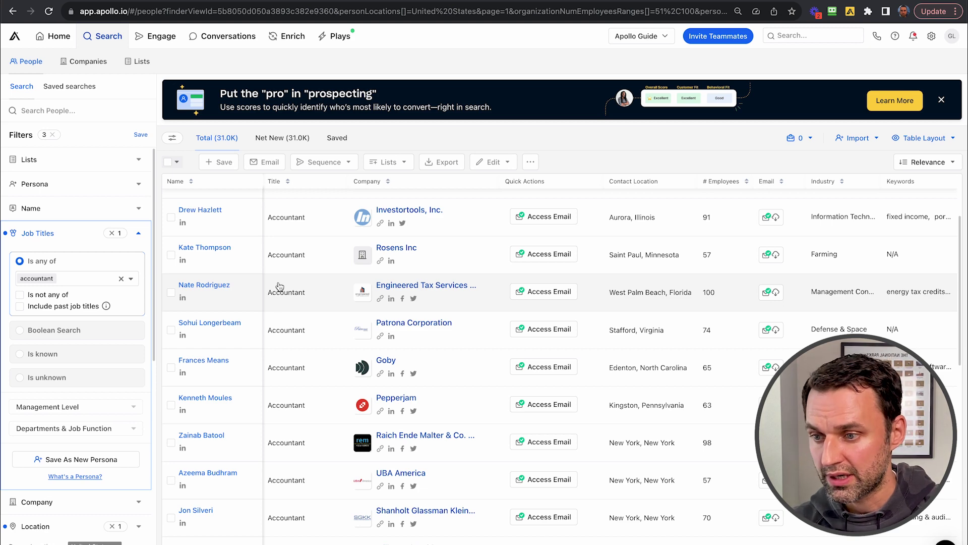
Step: Select 25 people from the accountant results and save them to the Test Apollo list
click(168, 164)
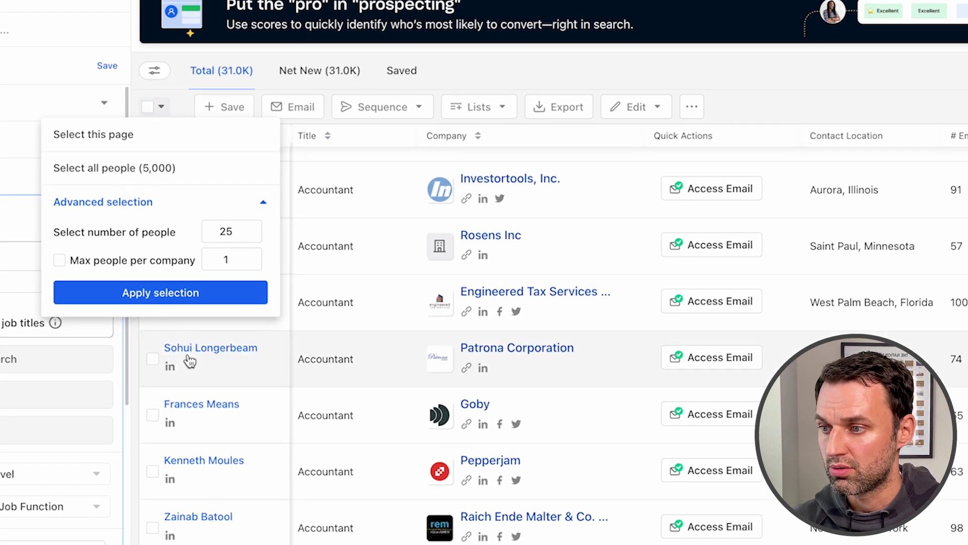
click(170, 293)
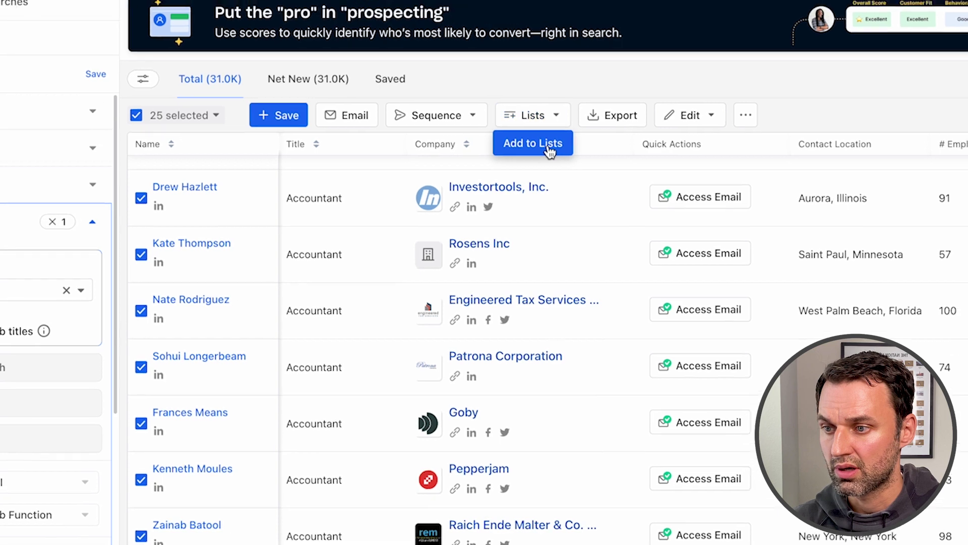
click(549, 135)
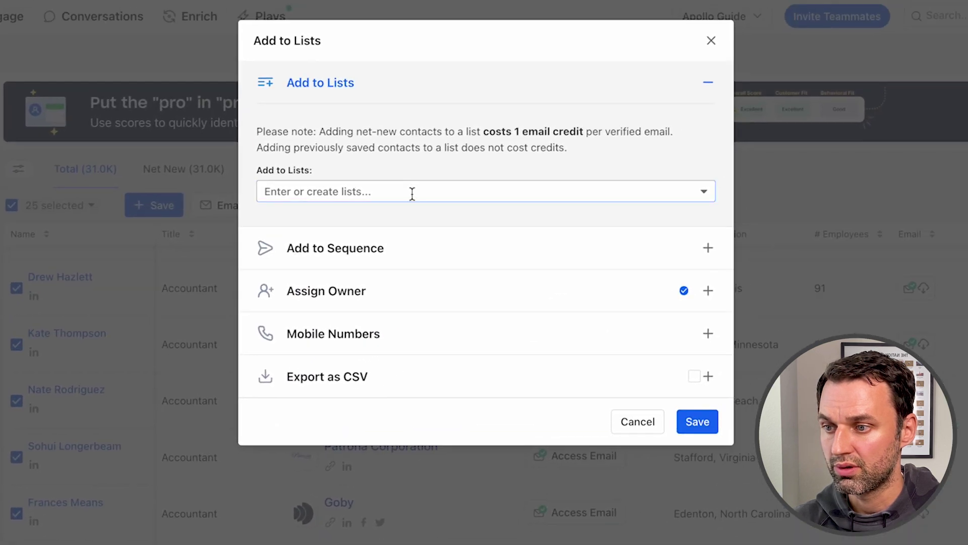
click(414, 191)
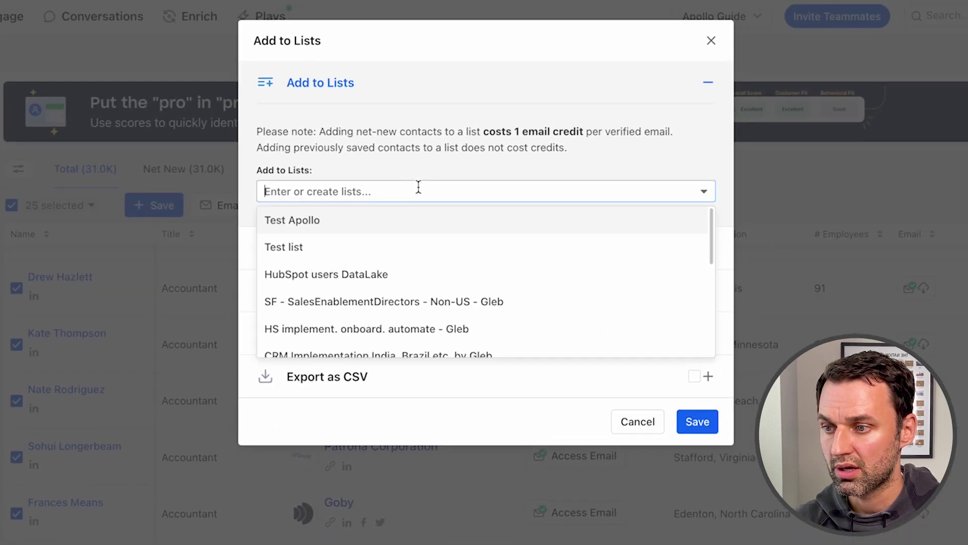
click(402, 221)
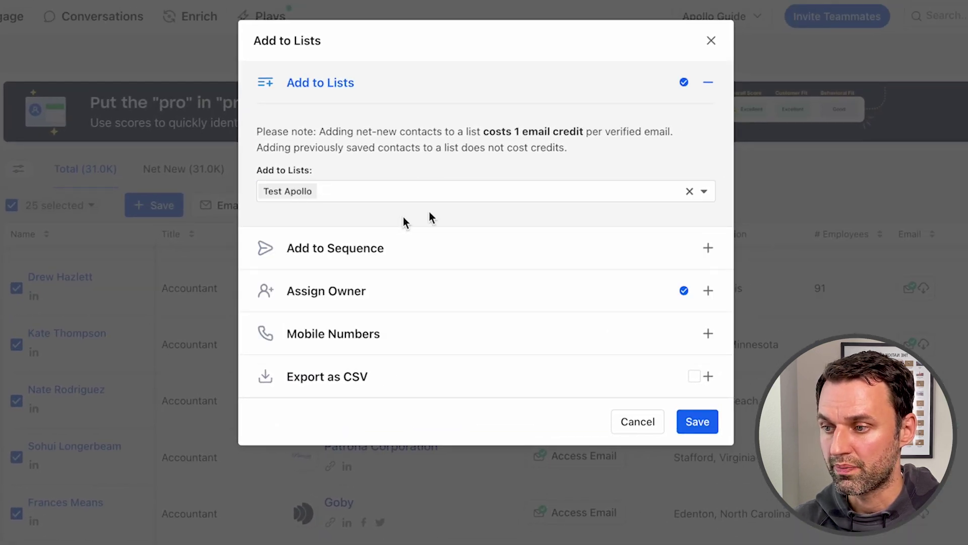
click(699, 424)
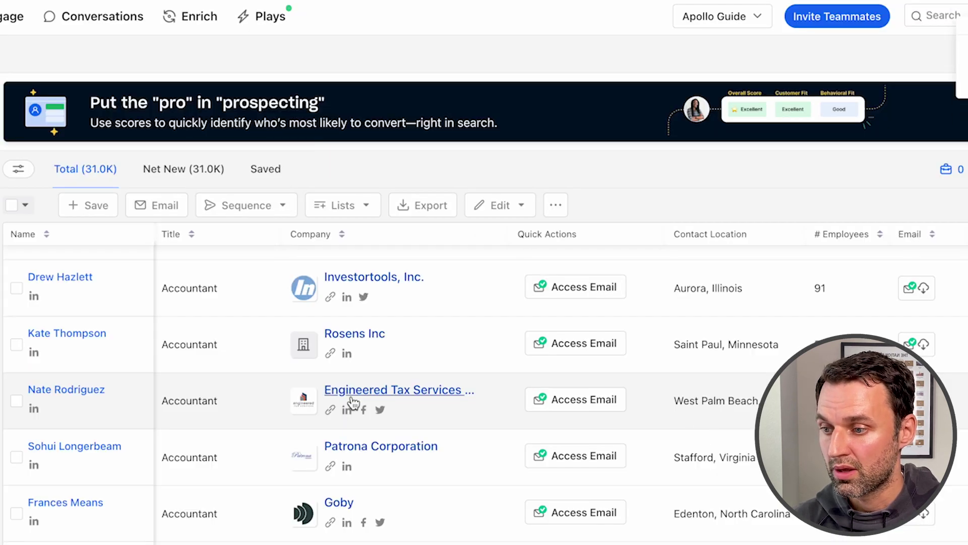
Step: Open the UBA America company record from the results and show its employees
scroll(372, 406, down, 8)
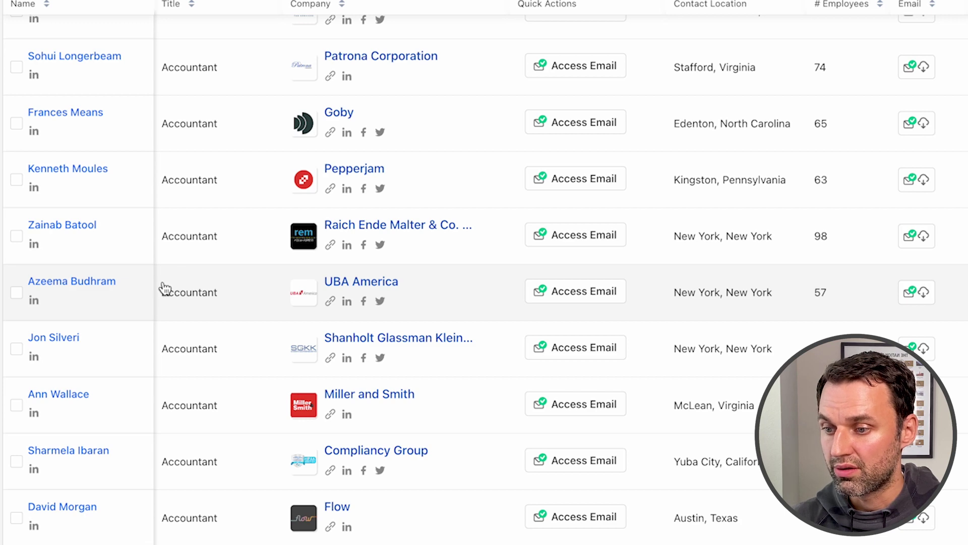
click(434, 299)
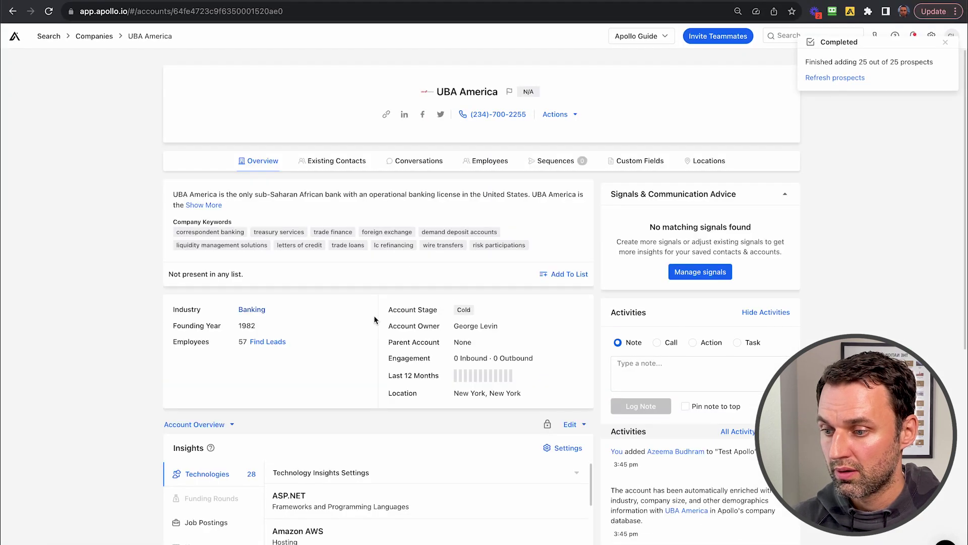
click(492, 160)
scroll(192, 256, down, 5)
scroll(192, 257, up, 5)
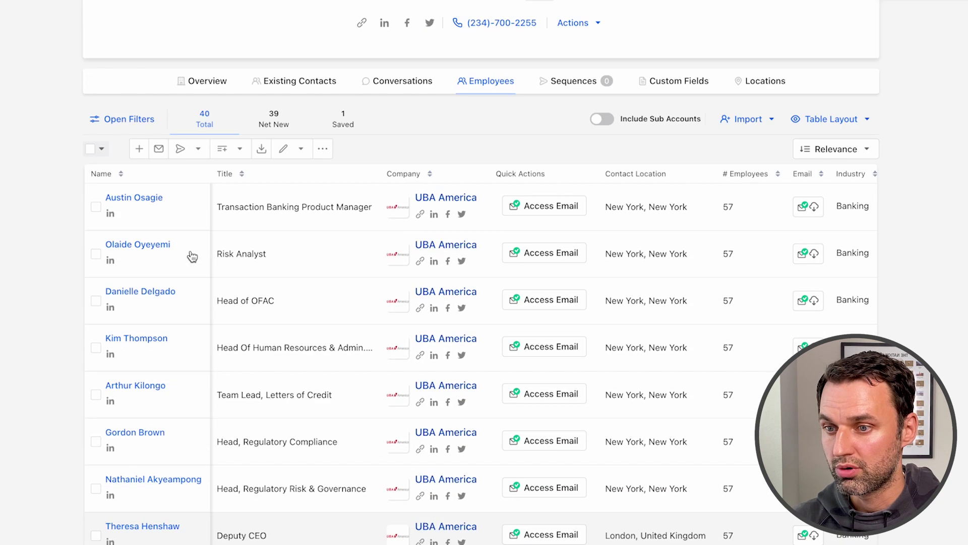
scroll(199, 359, down, 1)
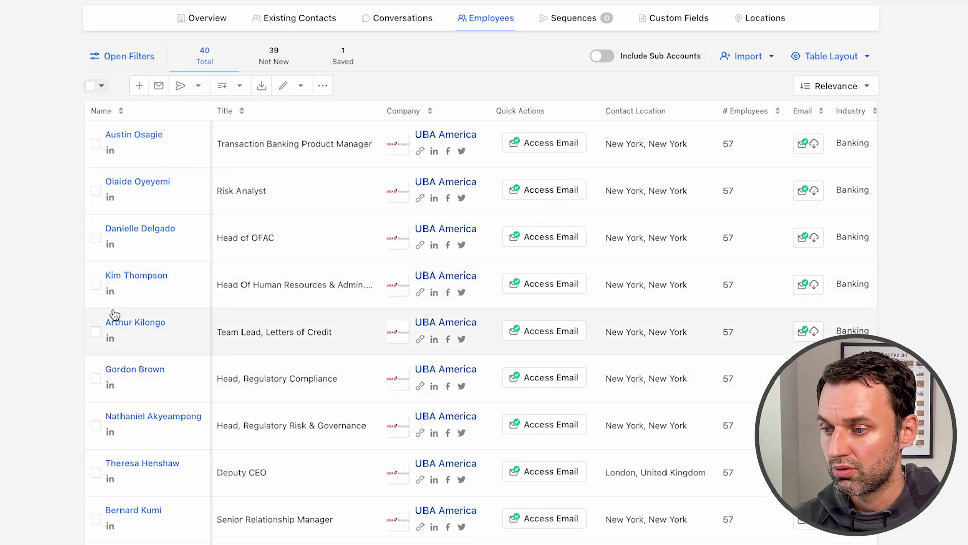
Step: Select six UBA America employees, beginning with the Team Lead, Letters of Credit, and start adding them to a list
click(96, 332)
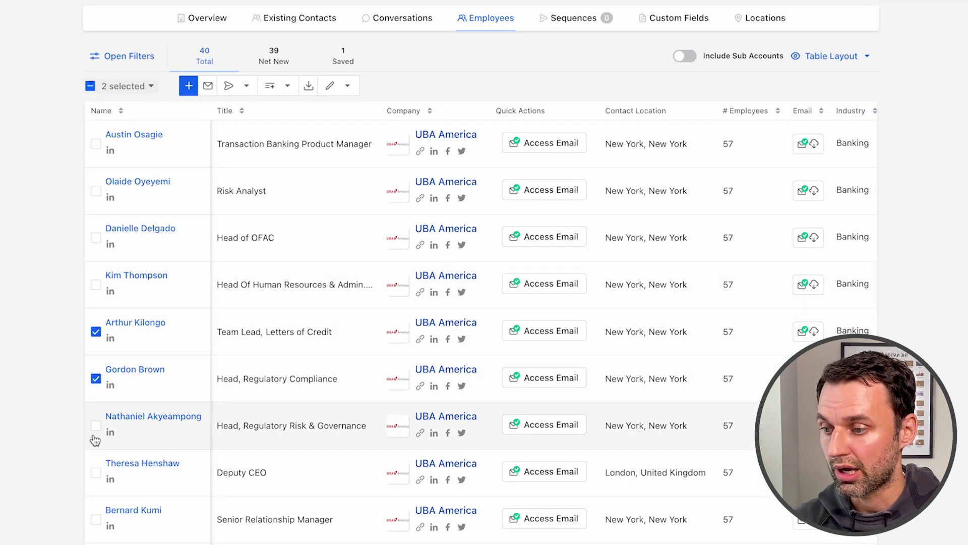
click(95, 425)
scroll(96, 432, down, 1)
shift+click(96, 449)
scroll(431, 180, up, 3)
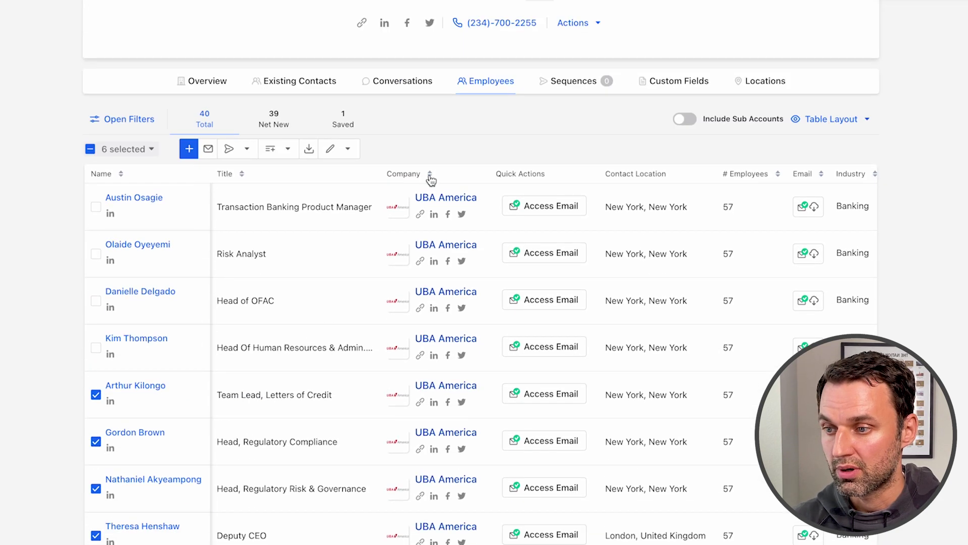
click(288, 149)
click(288, 174)
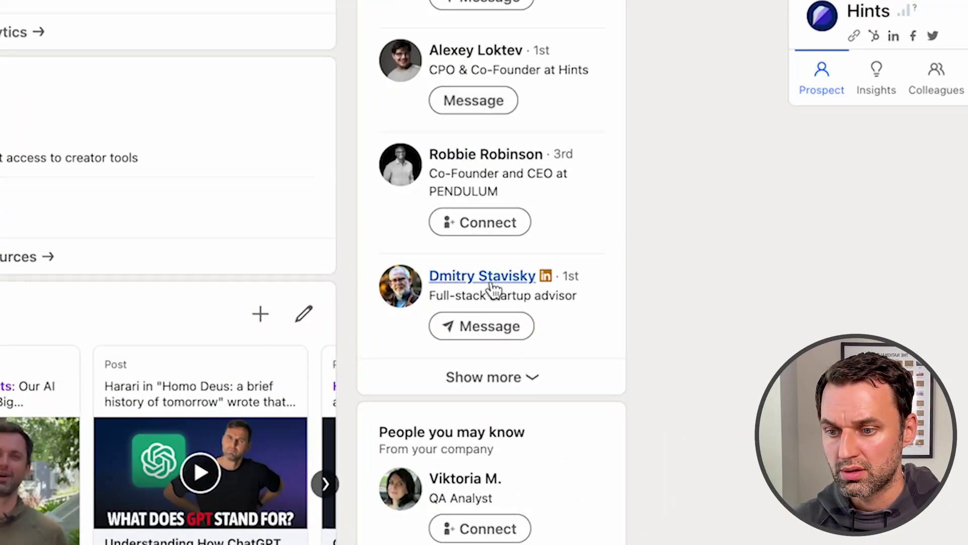
Step: In LinkedIn, open the suggested full-stack startup advisor's profile and save the contact to the Test Apollo list with the Apollo extension
click(490, 284)
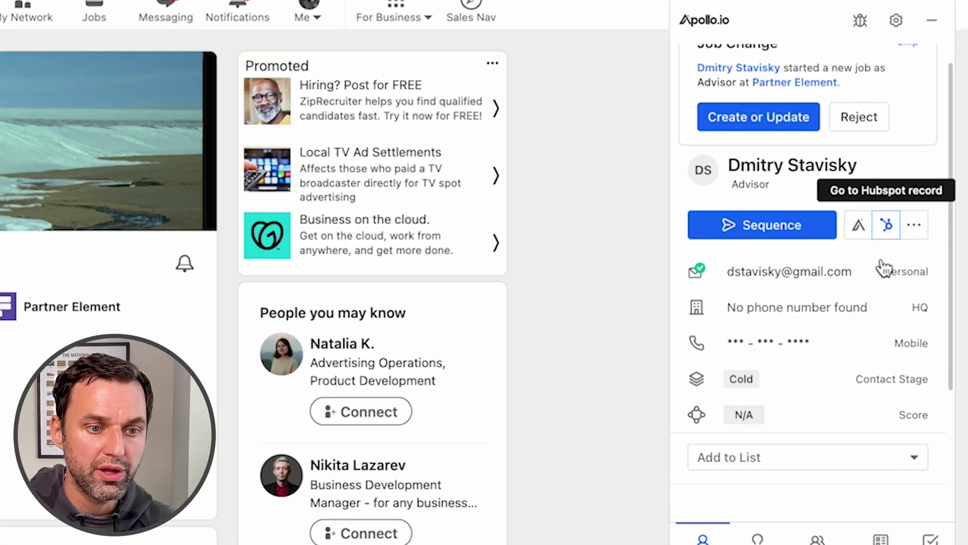
scroll(883, 268, down, 1)
click(884, 432)
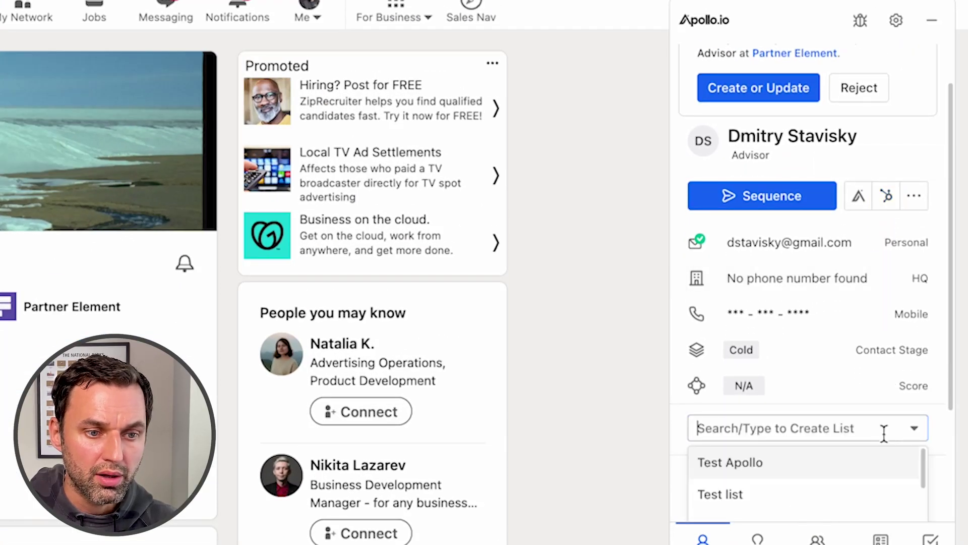
scroll(868, 454, down, 2)
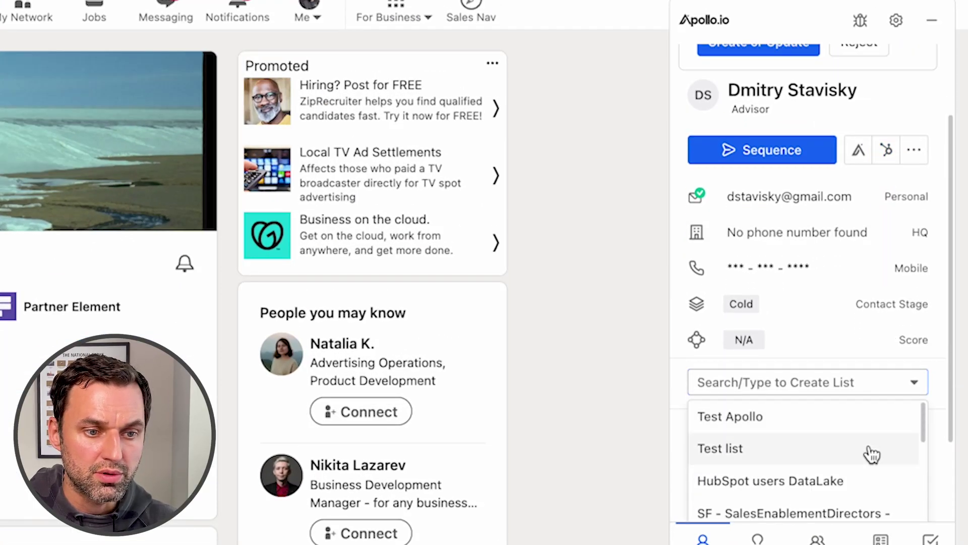
click(837, 428)
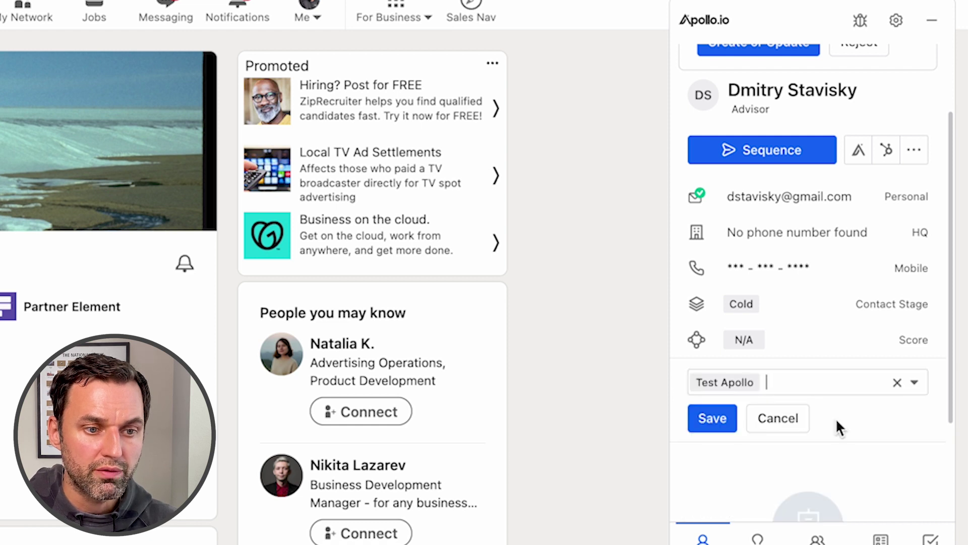
click(714, 422)
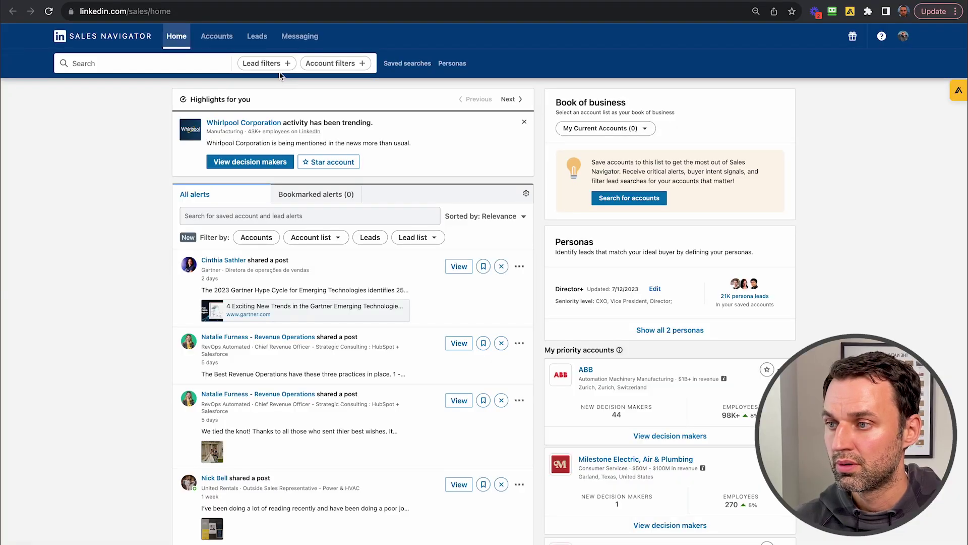
Step: In LinkedIn Sales Navigator, search for accountant groups in the lead filters, apply Accountant Services UK, and browse the matching leads
click(266, 64)
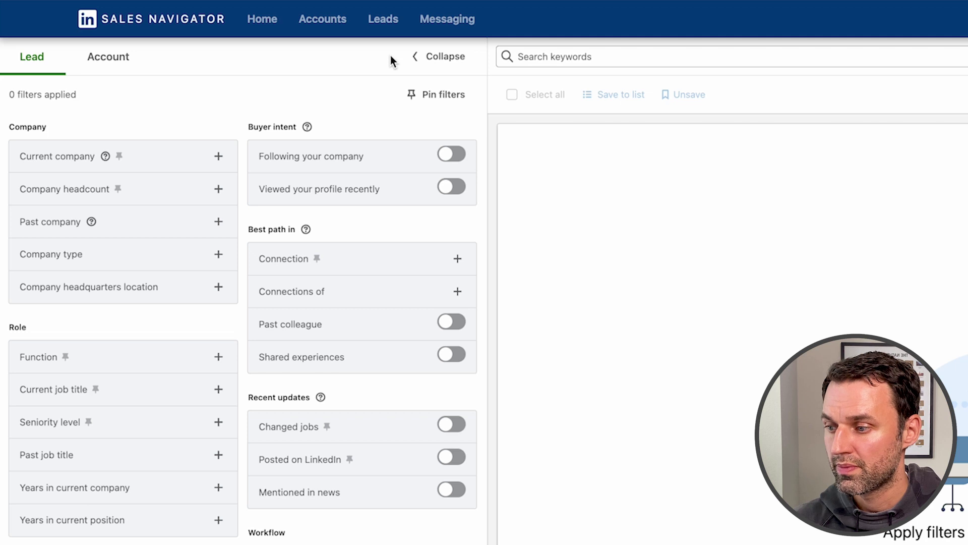
scroll(242, 303, down, 2)
scroll(242, 303, down, 1)
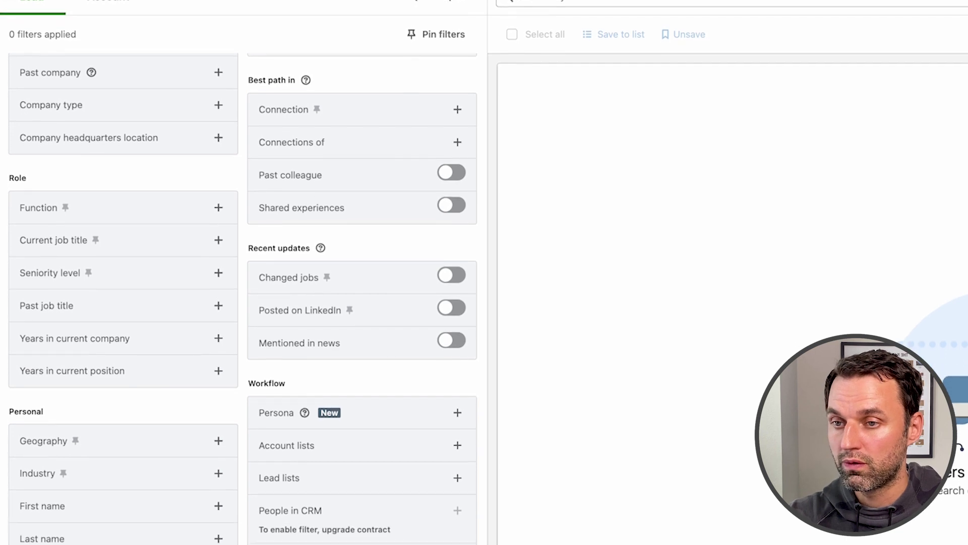
click(141, 513)
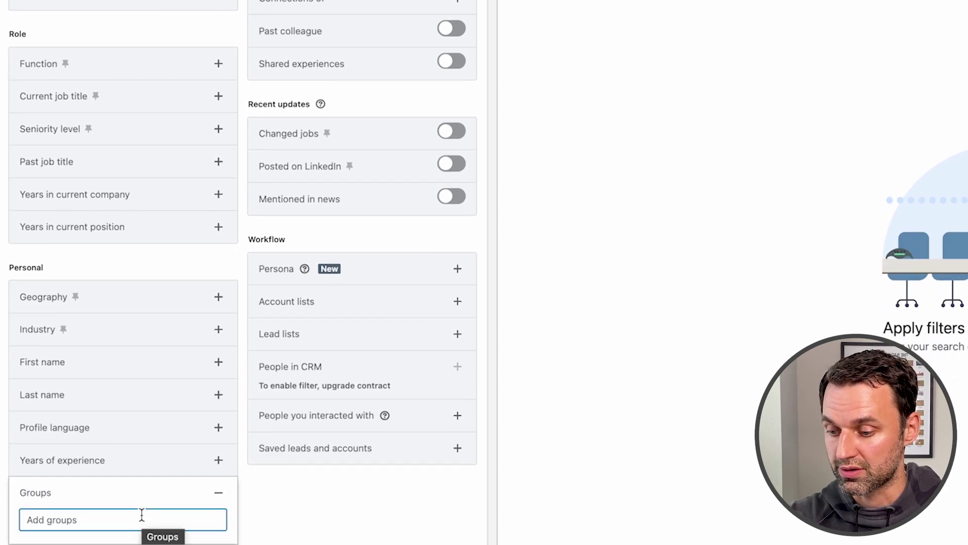
text(acc)
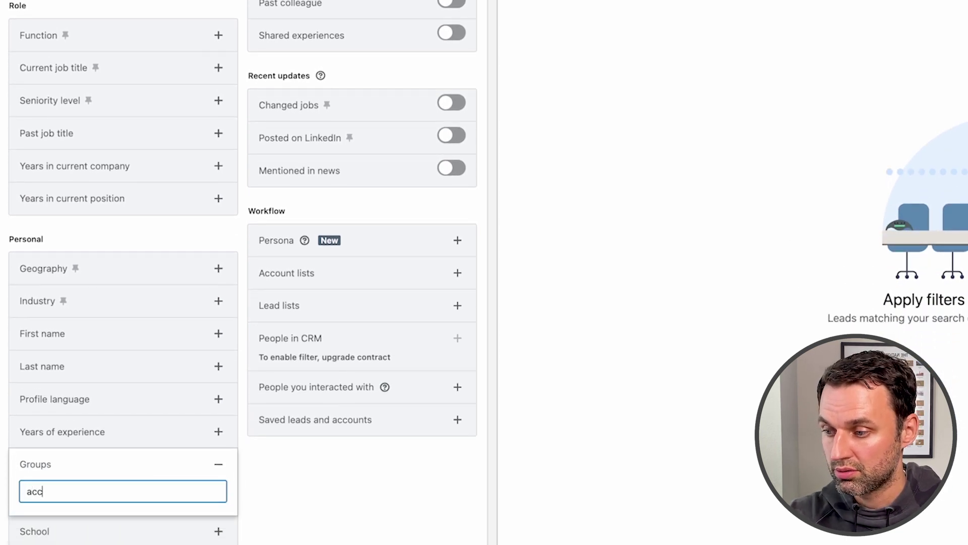
text(ountant)
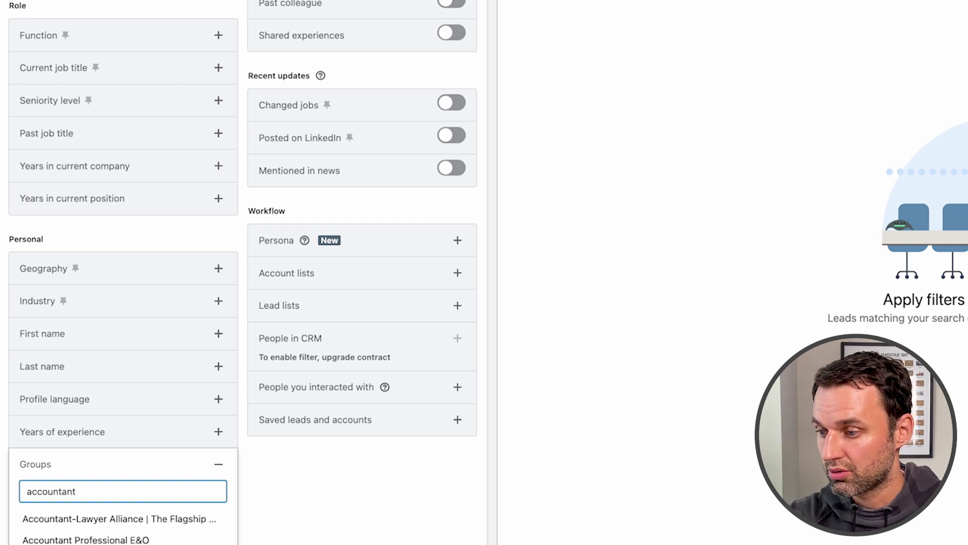
scroll(147, 443, down, 2)
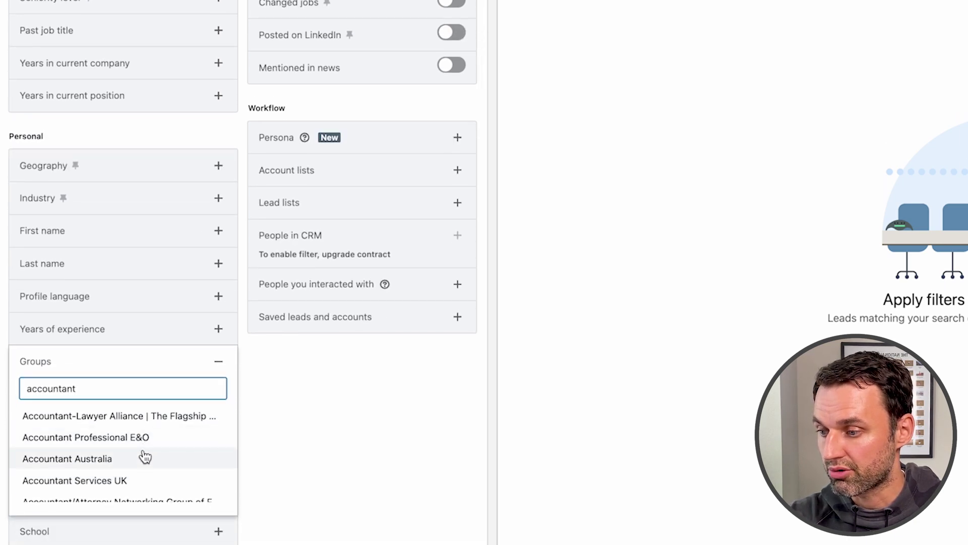
scroll(144, 456, down, 2)
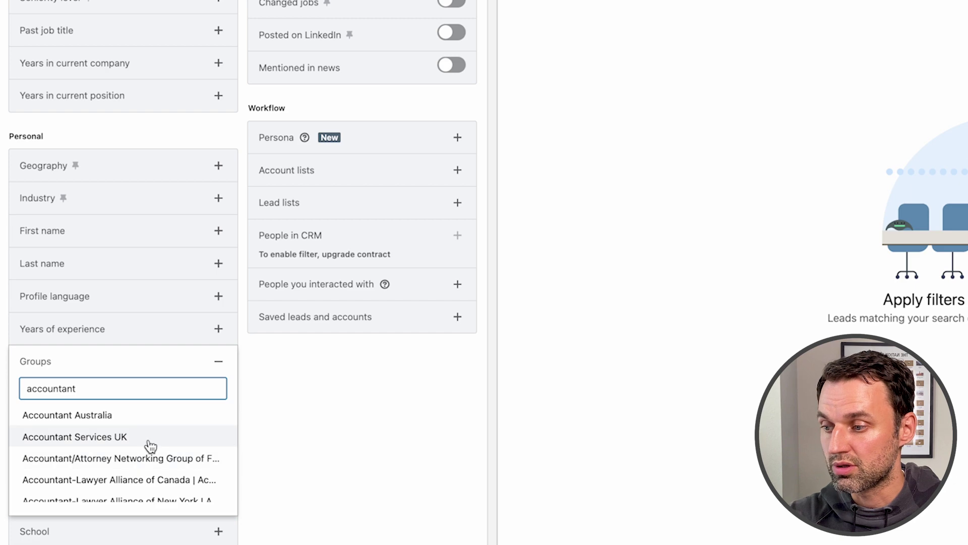
click(150, 444)
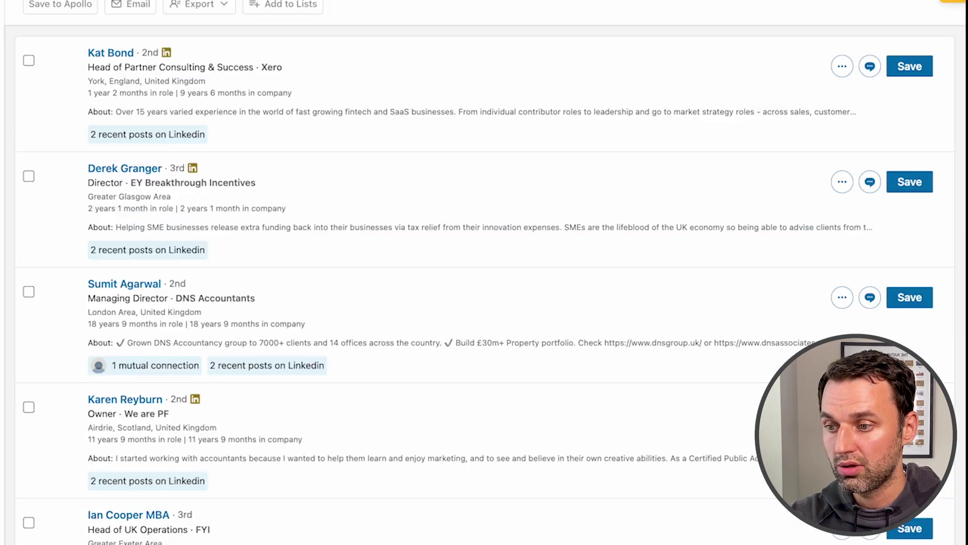
scroll(155, 362, down, 6)
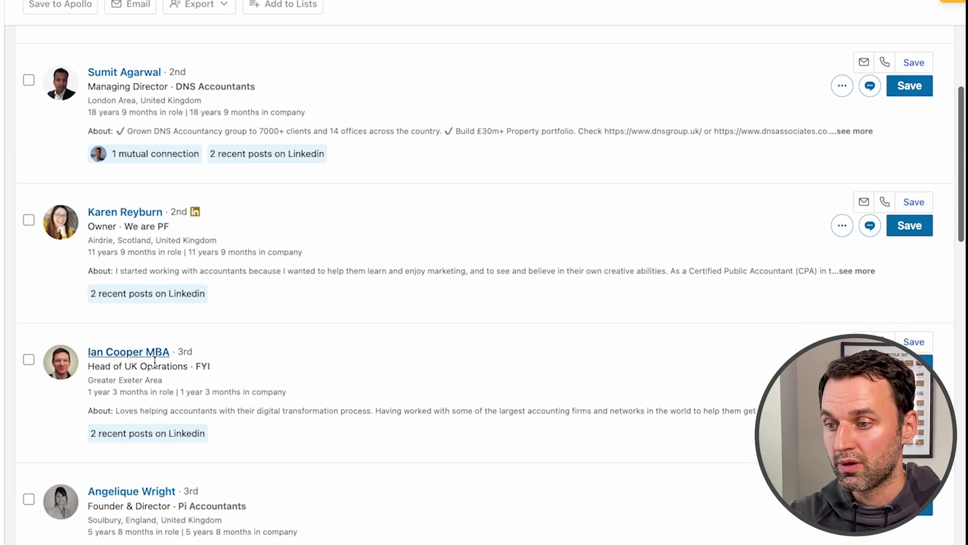